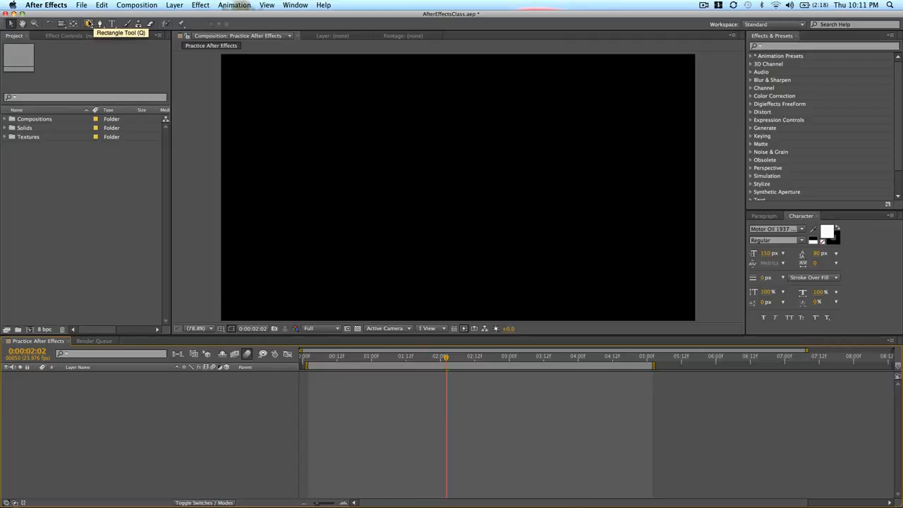
Look through the available shape tools: Rectangle, Rounded Rectangle, Ellipse, Polygon and Star
click(88, 24)
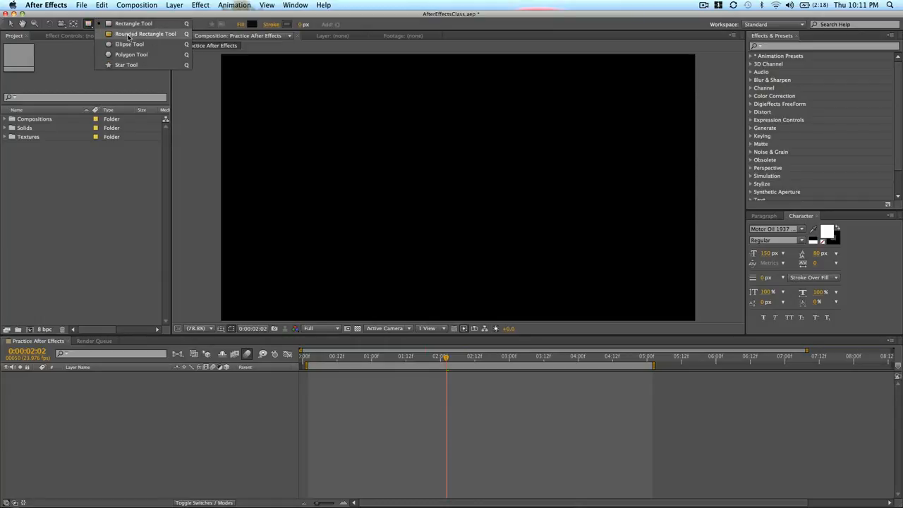
click(89, 27)
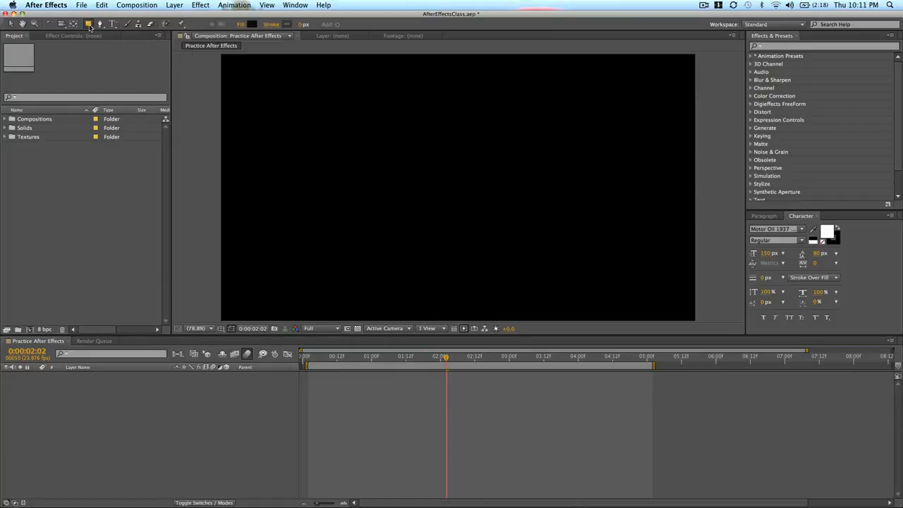
click(11, 24)
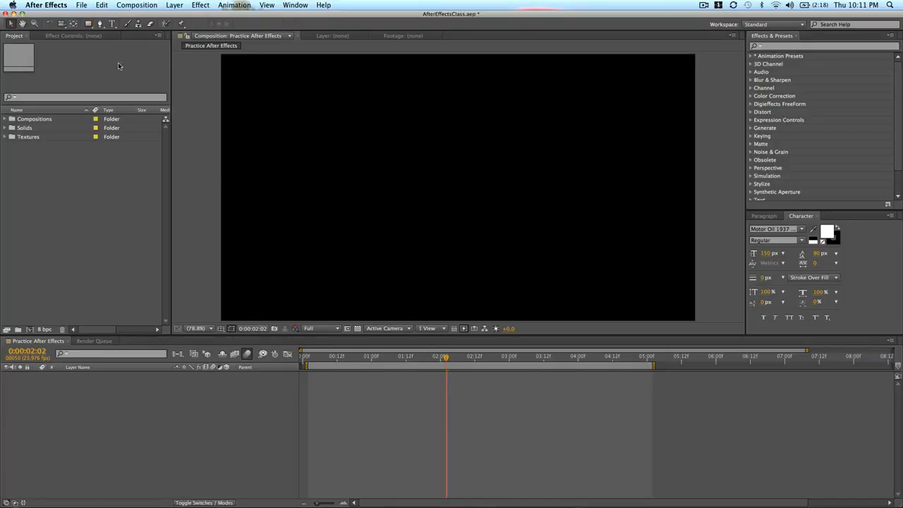
key(q)
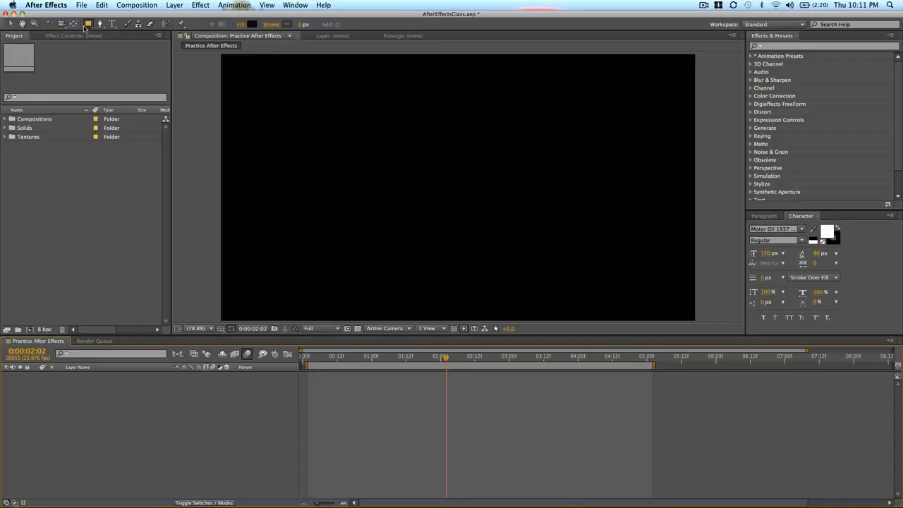
key(q)
key(q)
key(q)
key(q)
key(q)
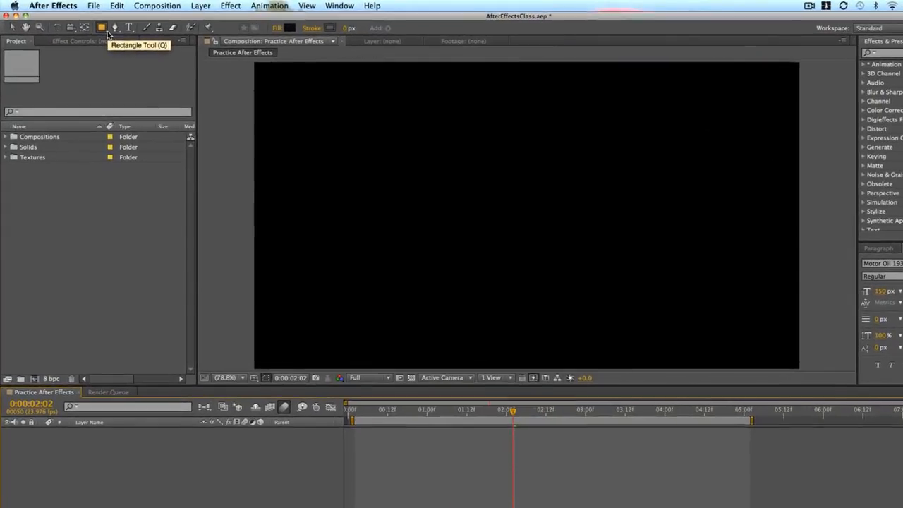
key(q)
key(q)
key(q)
key(q)
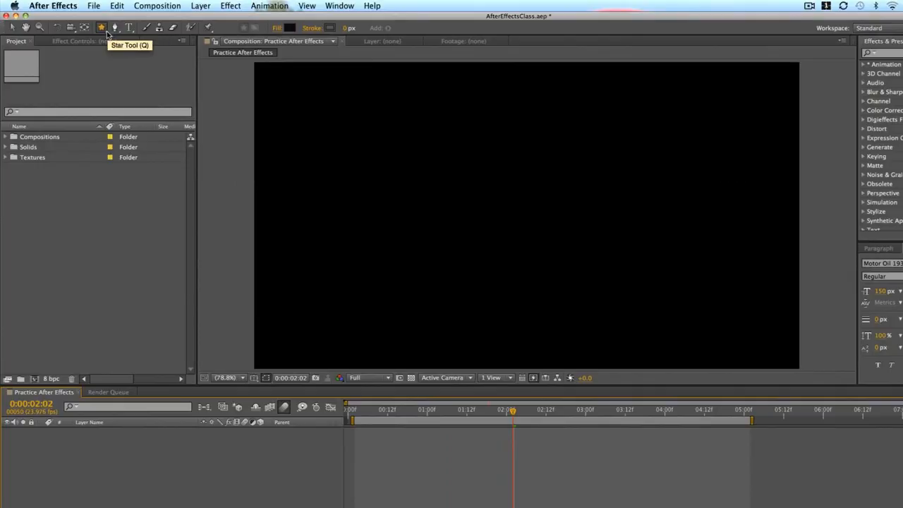
Activate the Rectangle Tool and set the shape fill to dark blue, RGB 6, 14, 183
click(104, 30)
click(149, 27)
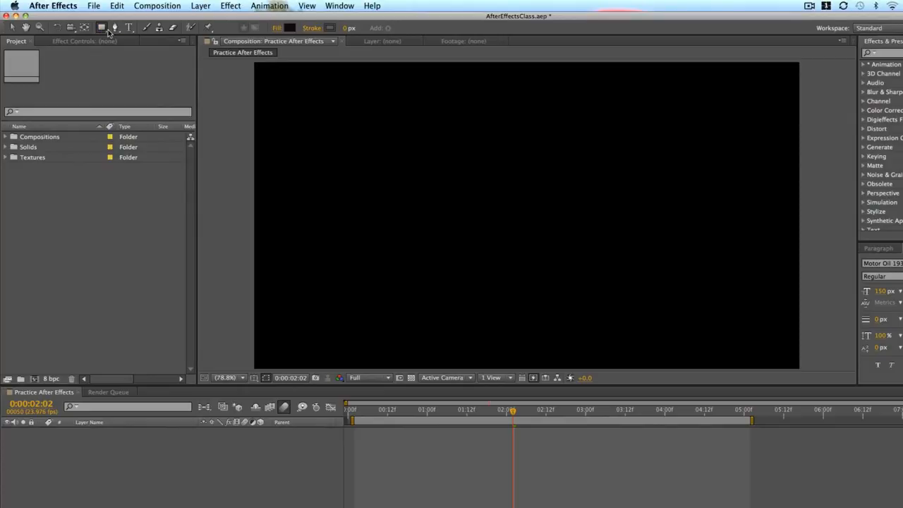
click(290, 29)
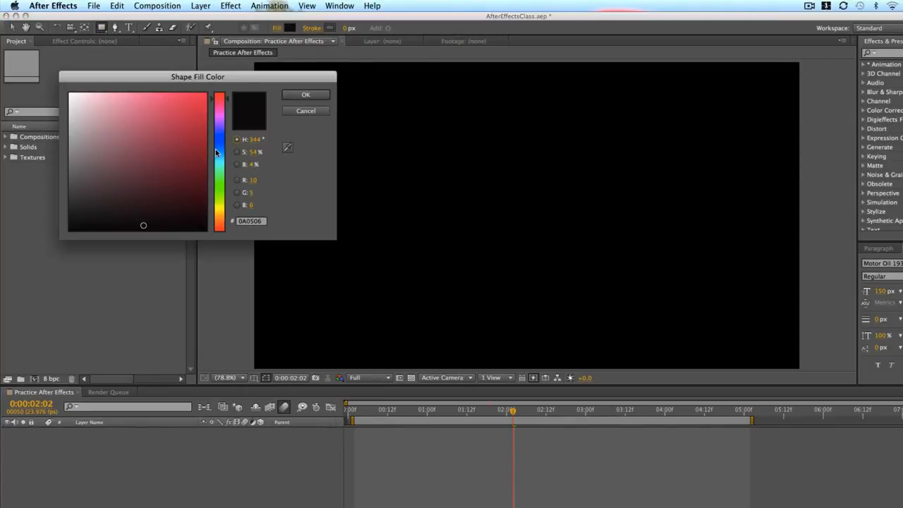
drag(220, 151, 219, 139)
click(201, 132)
click(306, 94)
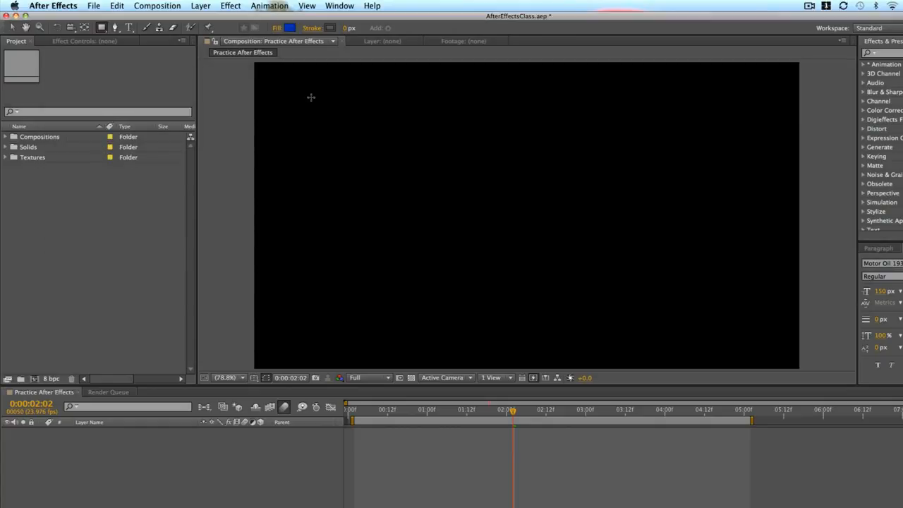
Draw a trial blue rectangle and a trial ellipse in the composition, undoing each one
mouse_move(351, 142)
mouse_down()
mouse_move(418, 185)
mouse_move(614, 242)
mouse_move(721, 308)
mouse_move(712, 313)
mouse_up()
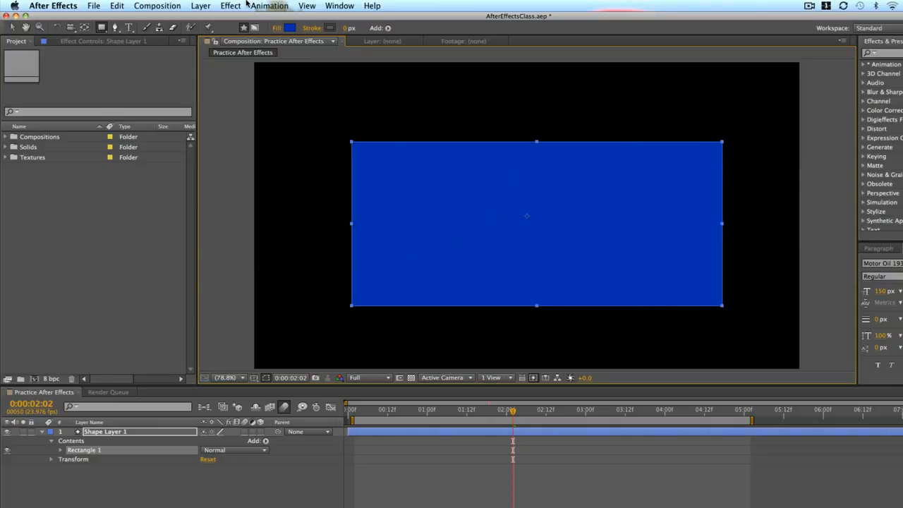
key(super+z)
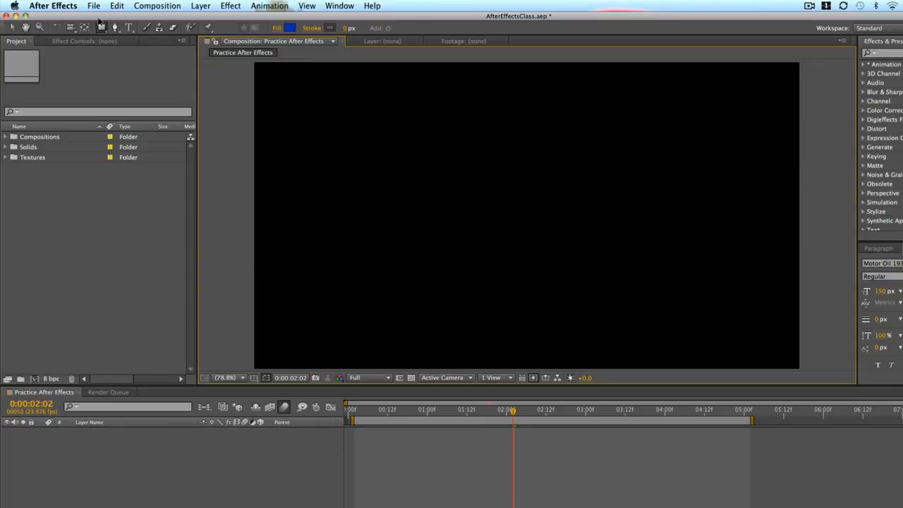
drag(101, 27, 133, 49)
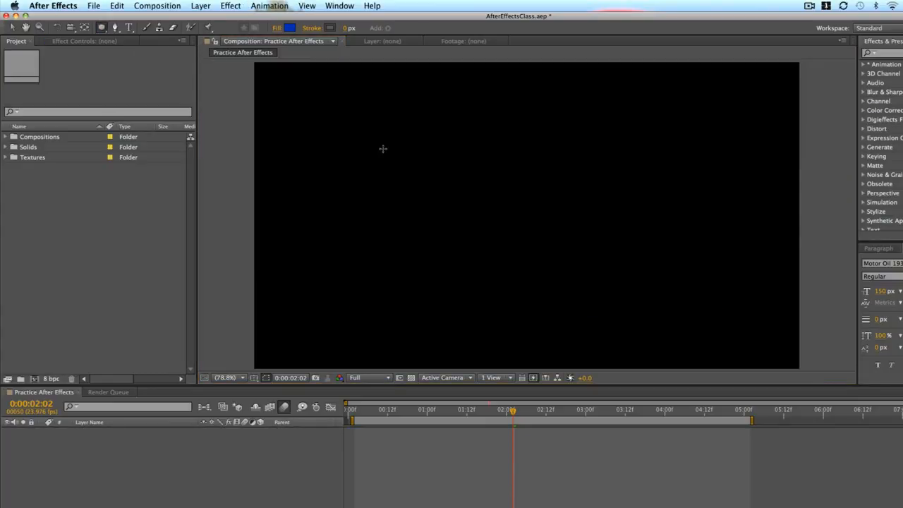
drag(383, 148, 603, 299)
key(super+z)
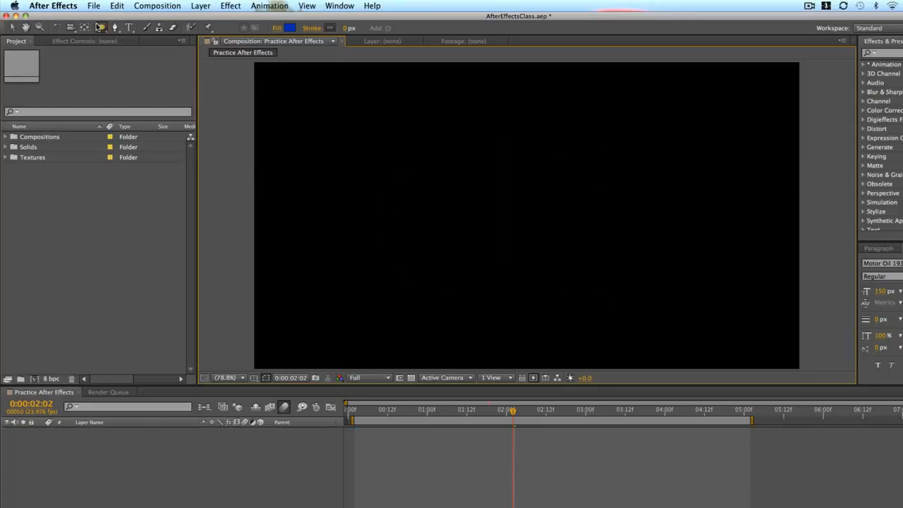
Draw a trial polygon and a trial rounded rectangle in the middle of the composition, undoing each one
drag(101, 28, 141, 62)
drag(383, 163, 579, 276)
key(super+z)
drag(102, 28, 149, 39)
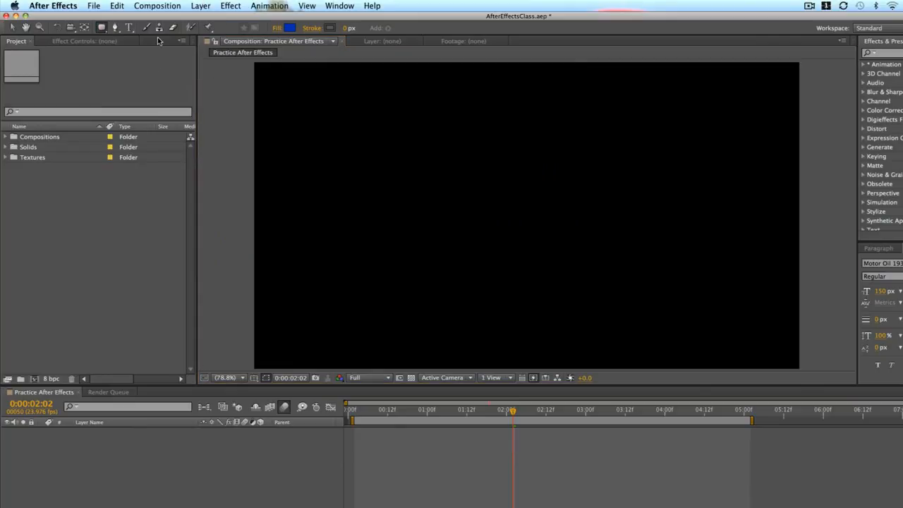
drag(418, 153, 642, 294)
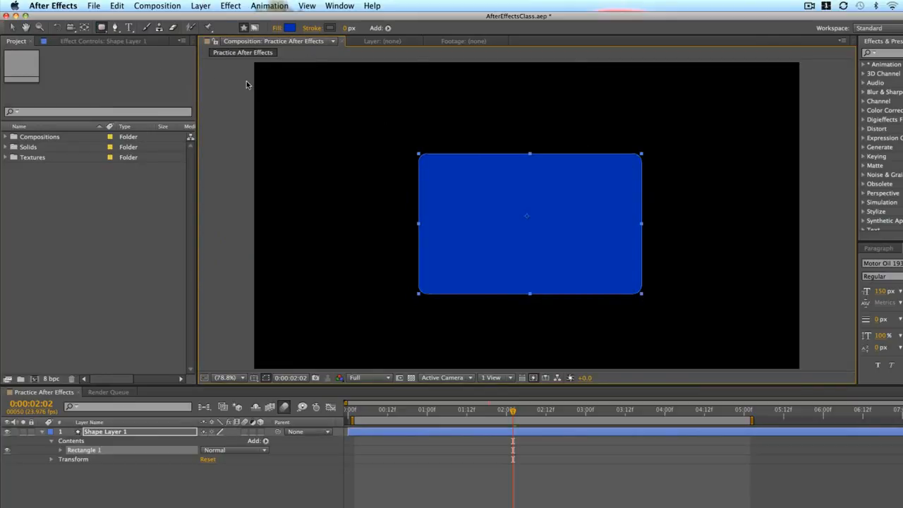
key(super+z)
Draw and delete a tall narrow rectangle and a perfect square with the Rectangle Tool
drag(103, 28, 104, 30)
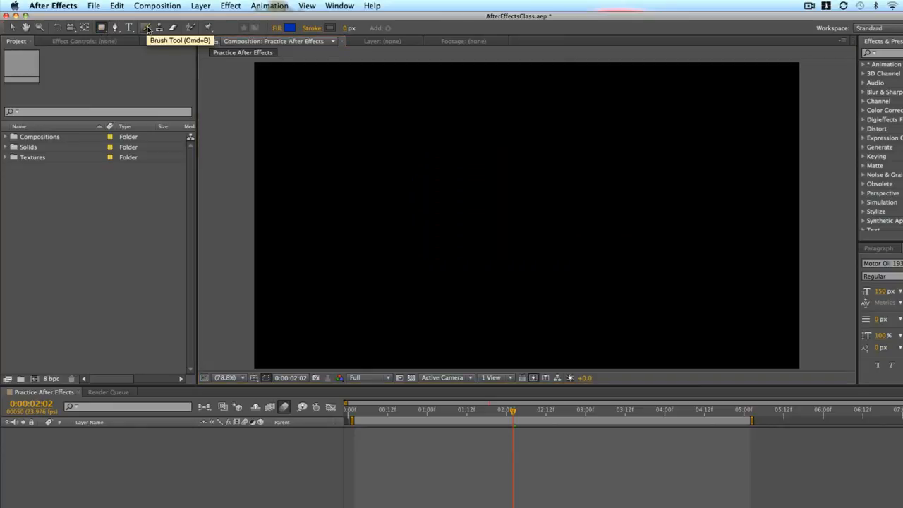
drag(348, 110, 370, 295)
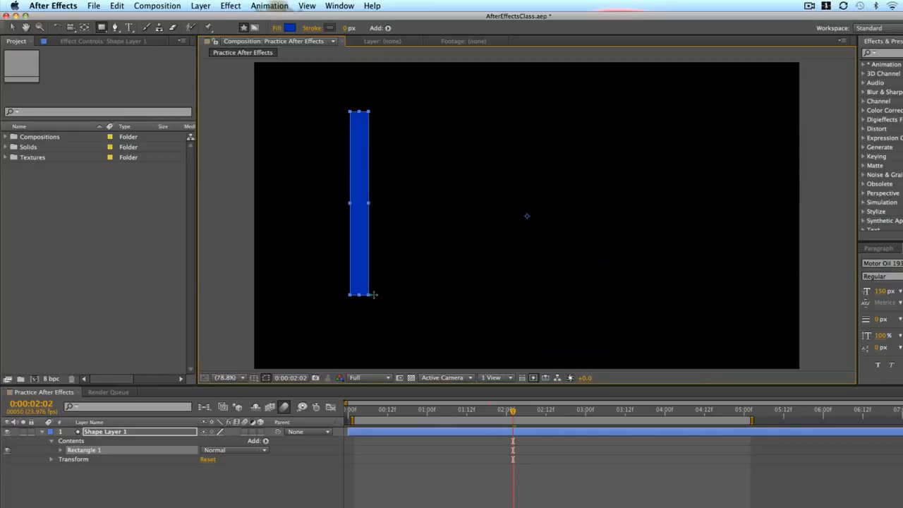
key(Delete)
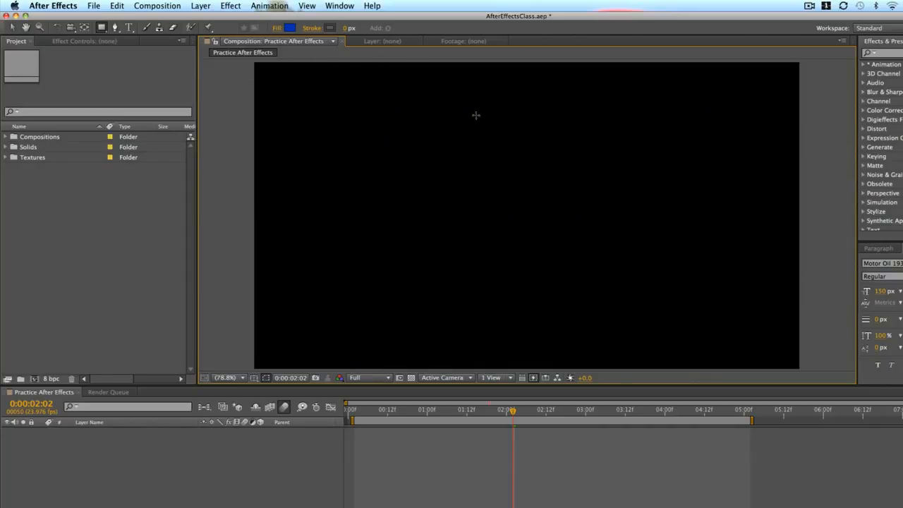
drag(375, 117, 598, 171)
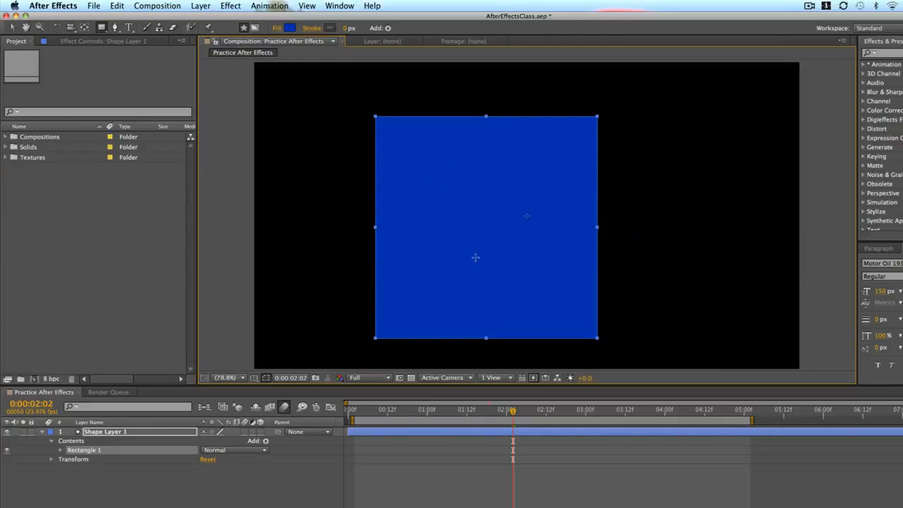
key(Delete)
Draw a perfect circle with the Ellipse Tool and delete it together with its shape layer
drag(101, 27, 124, 52)
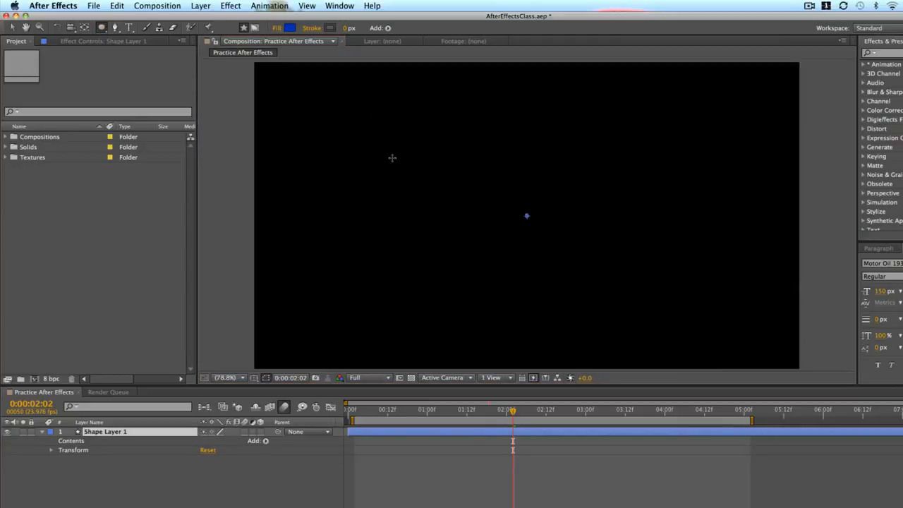
drag(358, 110, 573, 137)
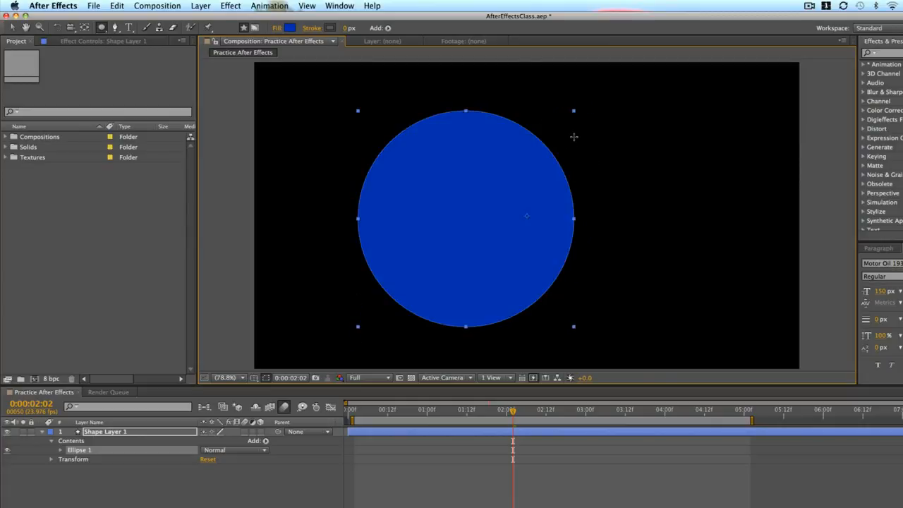
key(super+z)
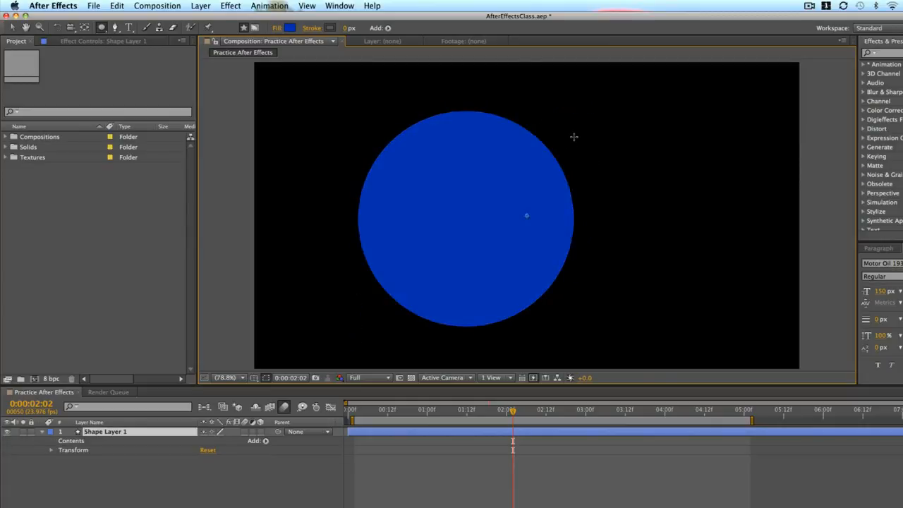
click(473, 440)
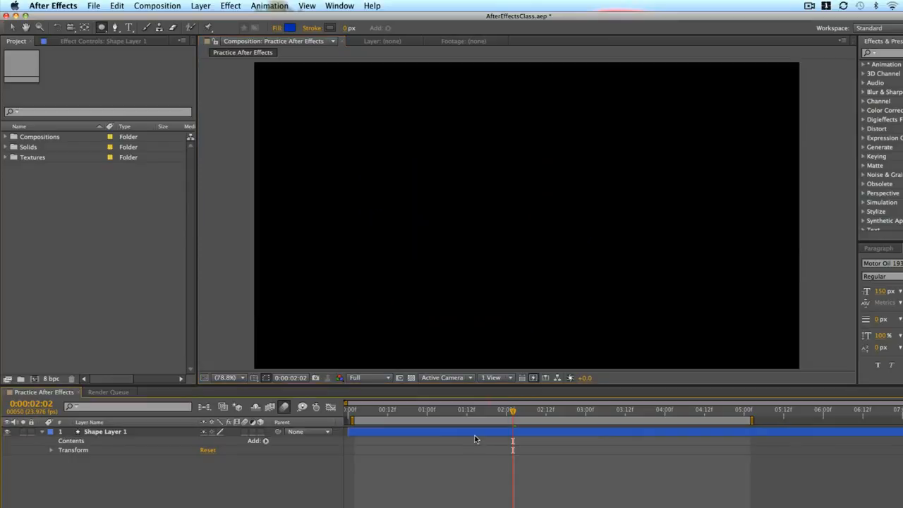
click(476, 438)
key(Delete)
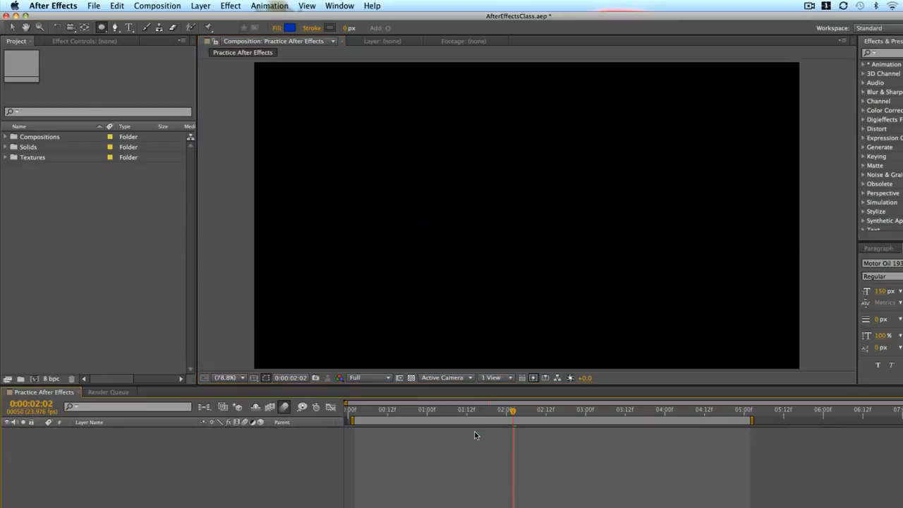
Show the Title/Action Safe guides and draw a large perfect circle outward from the composition's center mark
mouse_move(374, 111)
mouse_down()
mouse_move(492, 185)
mouse_move(545, 247)
mouse_move(607, 286)
mouse_move(537, 274)
mouse_move(405, 135)
mouse_move(453, 186)
mouse_move(348, 100)
mouse_move(438, 163)
mouse_move(382, 115)
mouse_up()
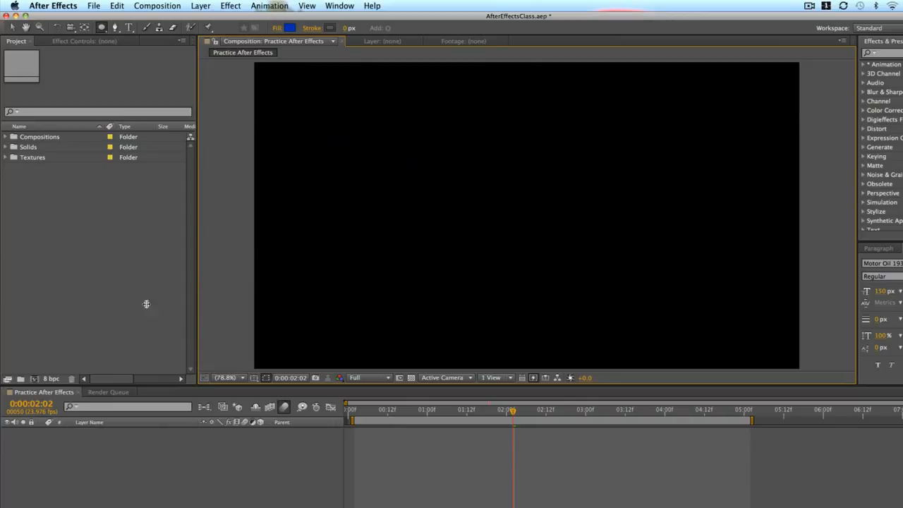
click(254, 378)
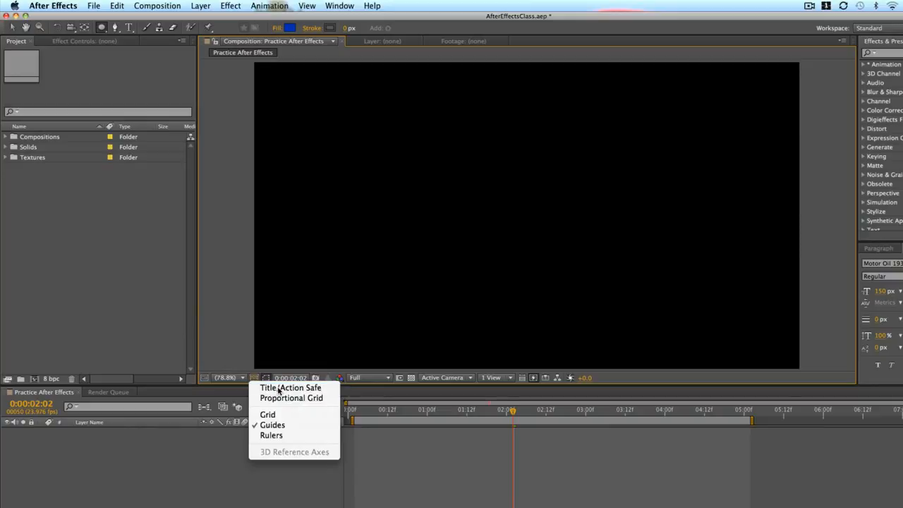
click(275, 389)
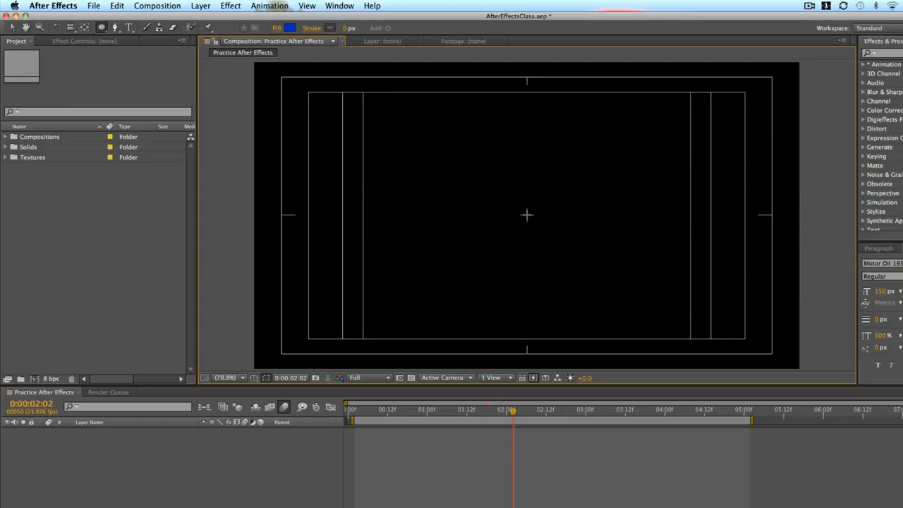
click(527, 214)
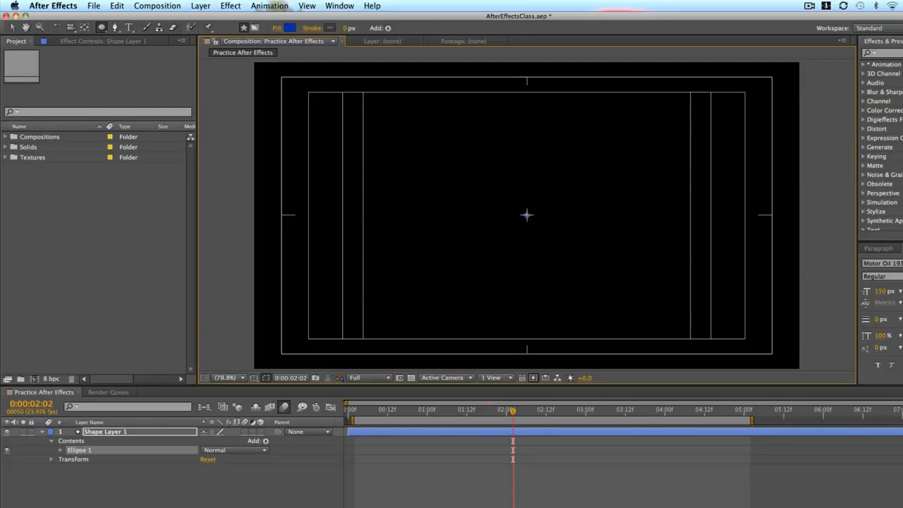
drag(528, 214, 623, 325)
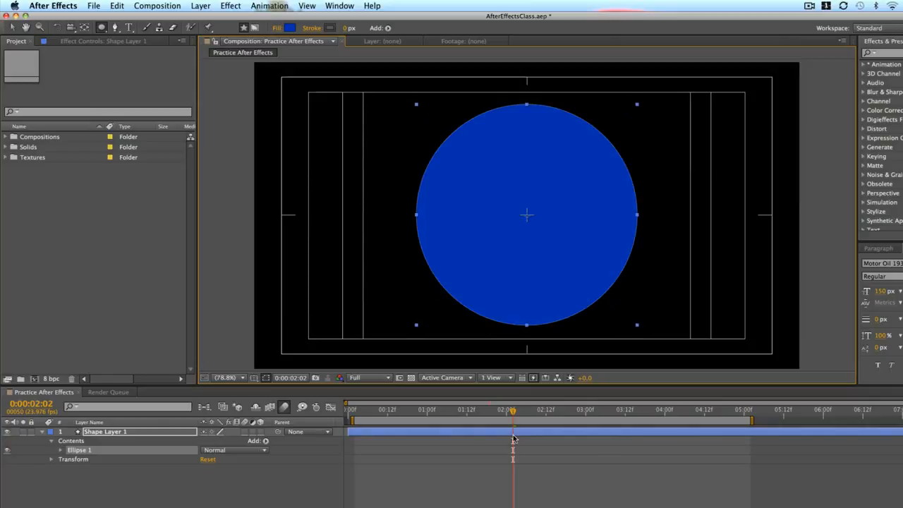
Hide the Title/Action Safe guides and deselect the circle's shape layer
click(254, 378)
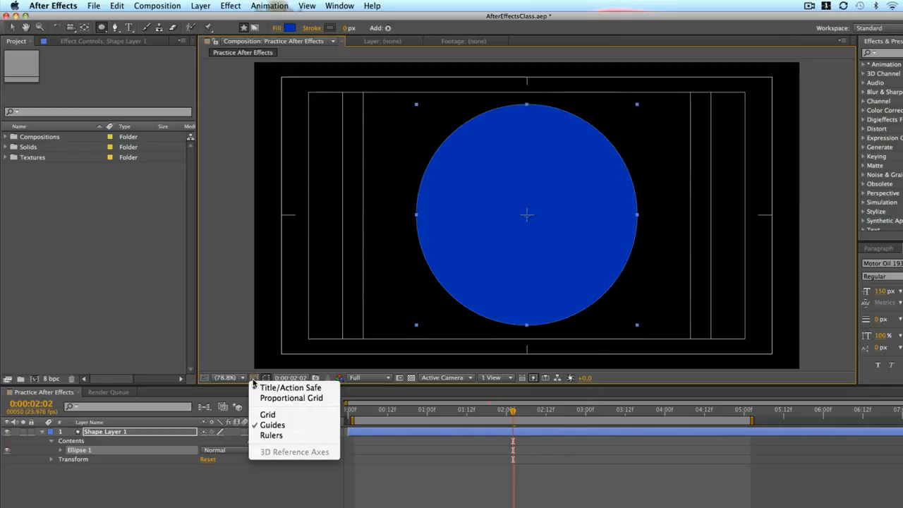
click(279, 388)
click(567, 465)
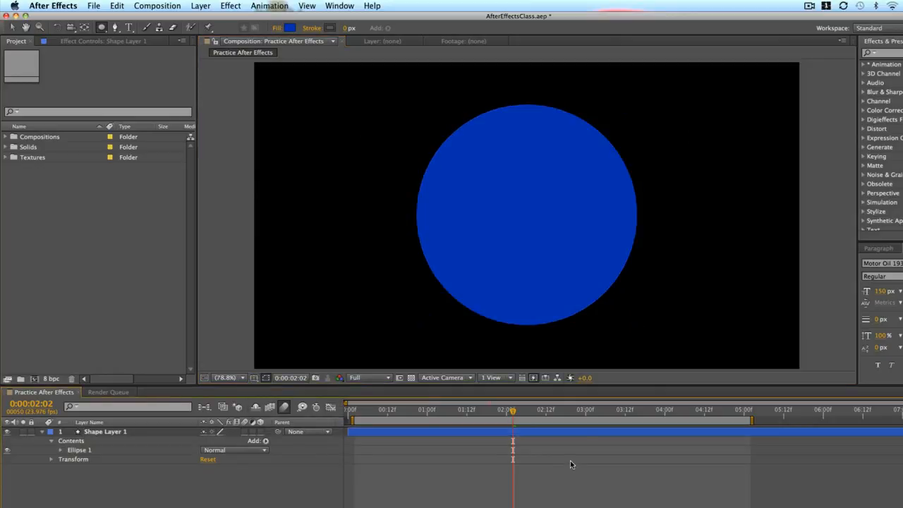
Change the circle's fill color to pink F116DA, then delete the circle's shape layer
key(v)
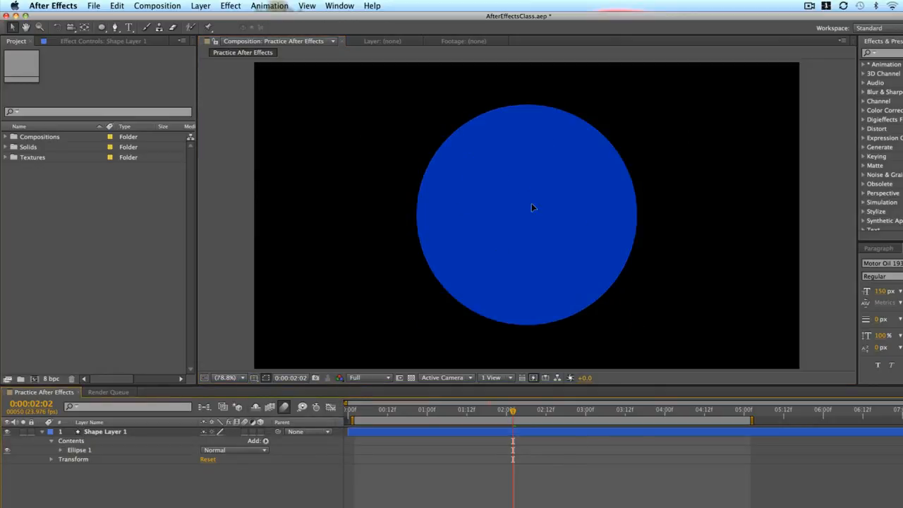
click(533, 206)
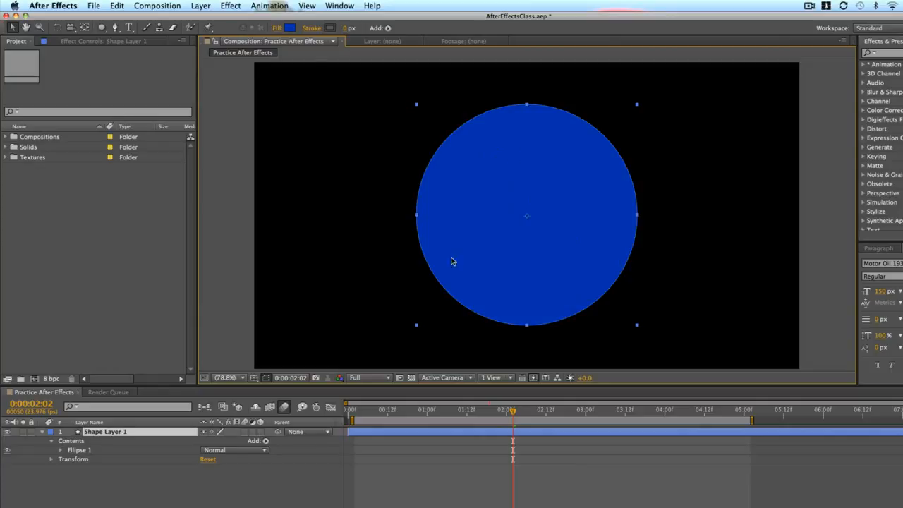
click(290, 29)
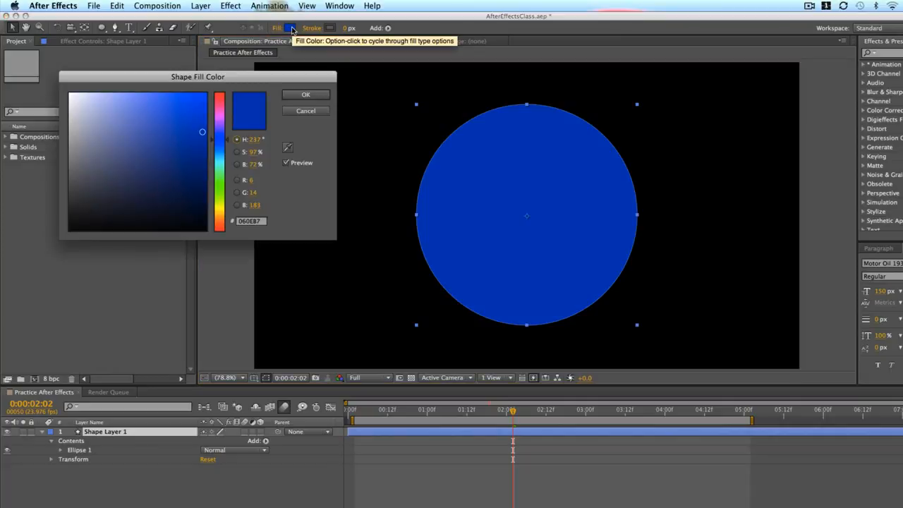
drag(222, 146, 222, 115)
click(186, 119)
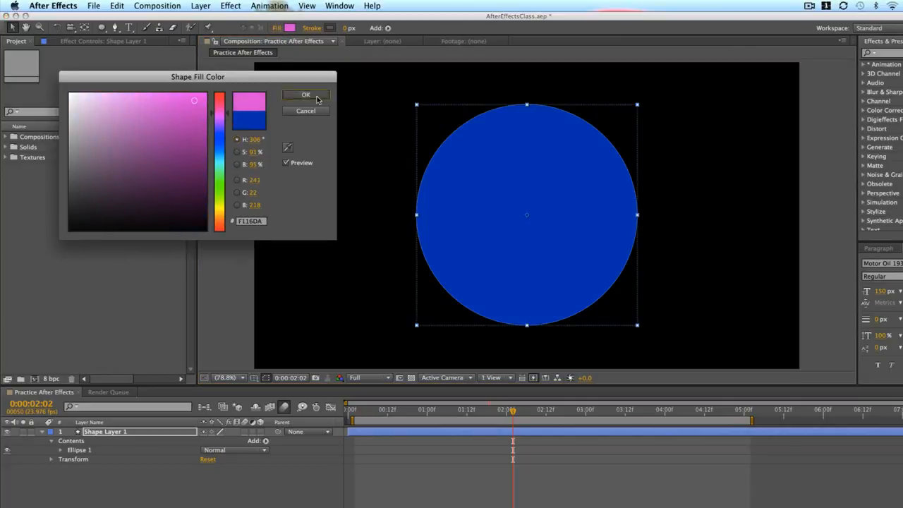
click(304, 95)
click(462, 469)
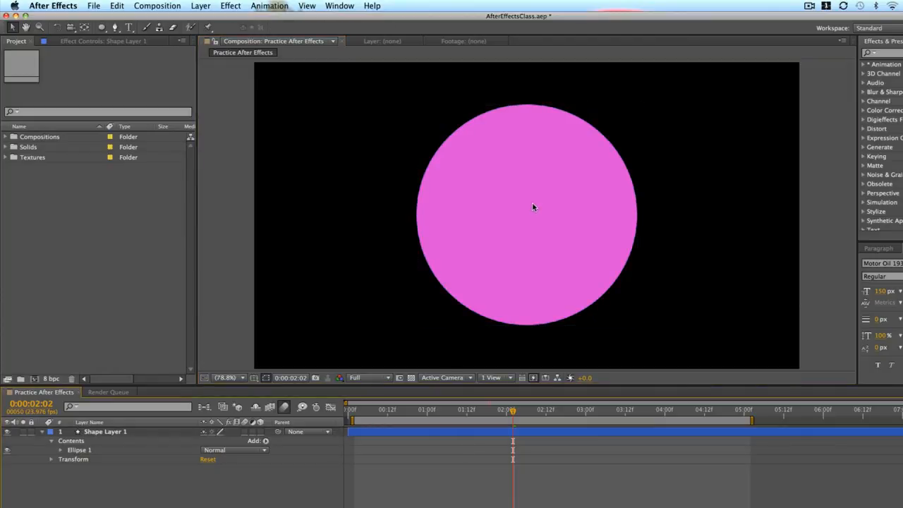
click(521, 228)
key(Delete)
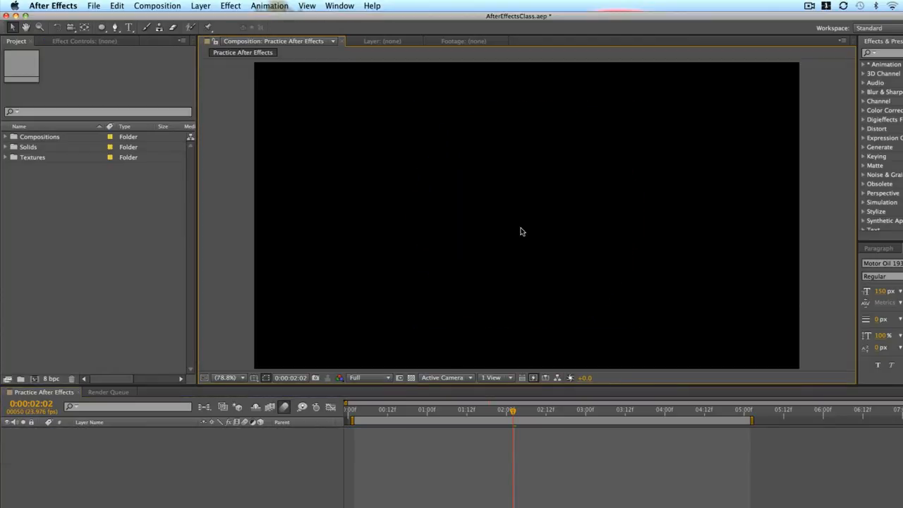
Create a pink rectangle that fills the whole composition with the Rectangle Tool and delete the shape
drag(101, 27, 124, 22)
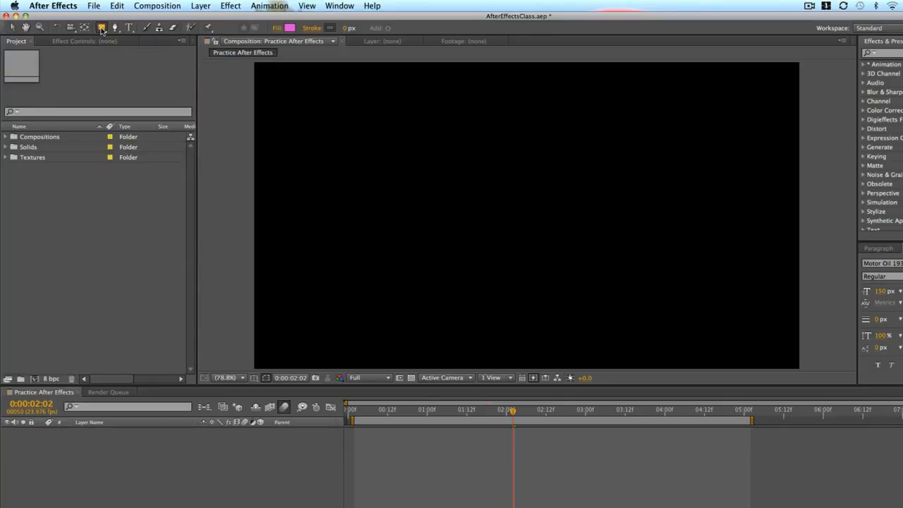
double_click(102, 26)
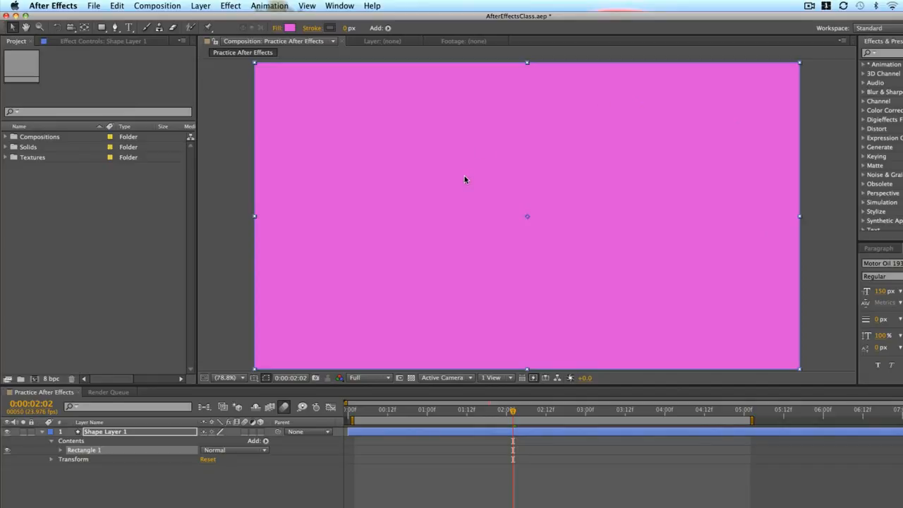
key(Delete)
Create an ellipse spanning the full composition frame with the Ellipse Tool and delete it
click(101, 26)
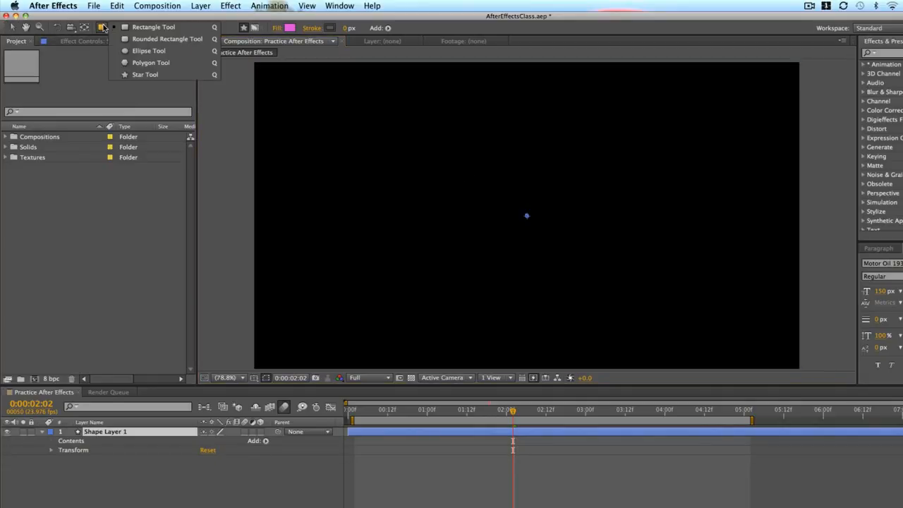
click(141, 54)
double_click(101, 27)
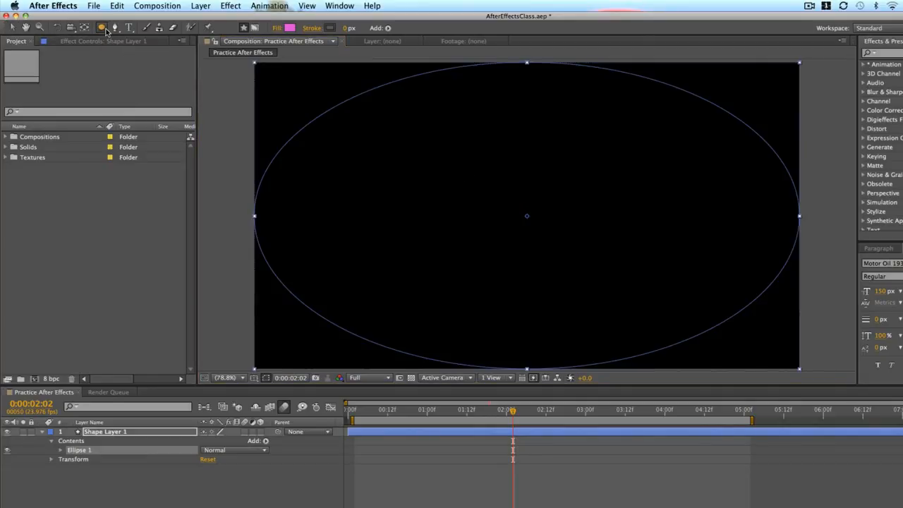
key(v)
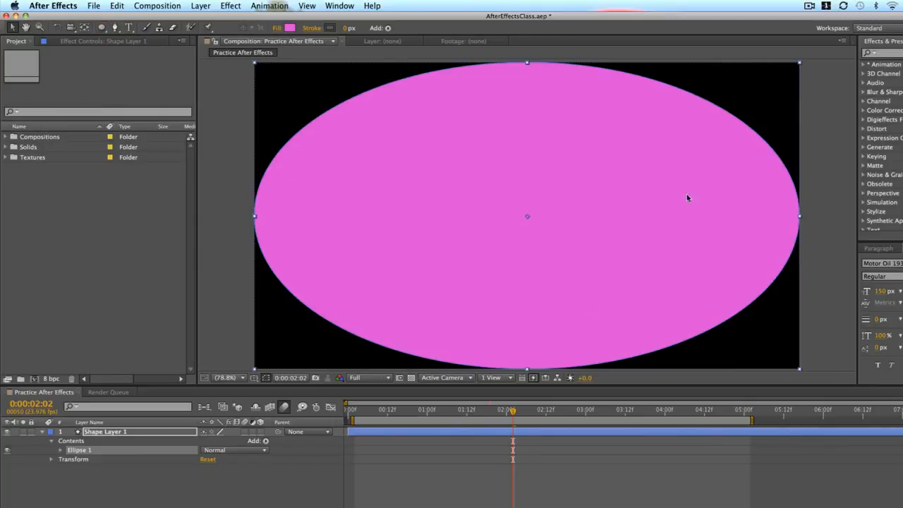
key(Delete)
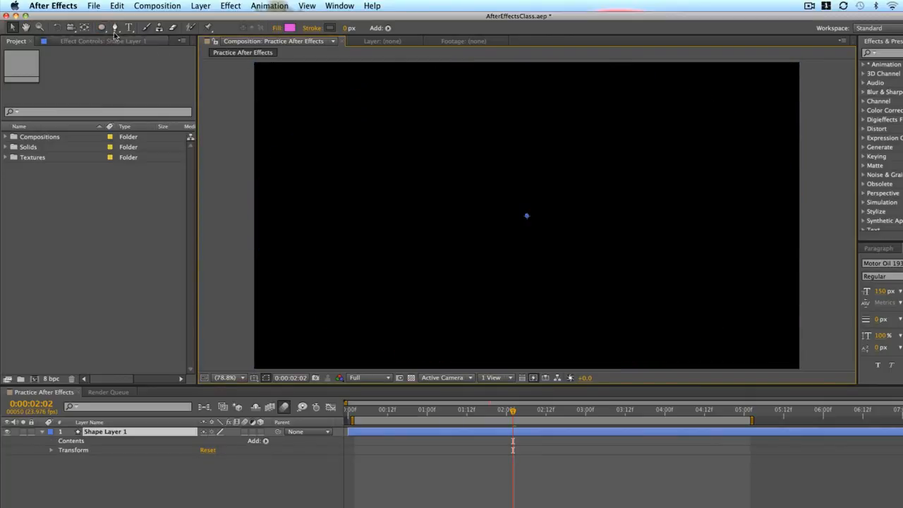
Create a star sized to the composition frame with the Star Tool, try resizing it from a corner, and delete it
click(101, 27)
click(141, 73)
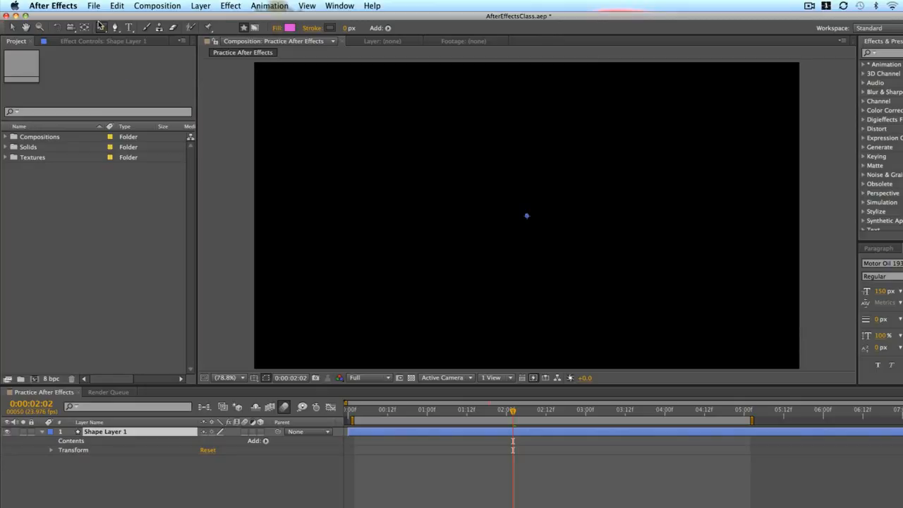
double_click(101, 26)
key(v)
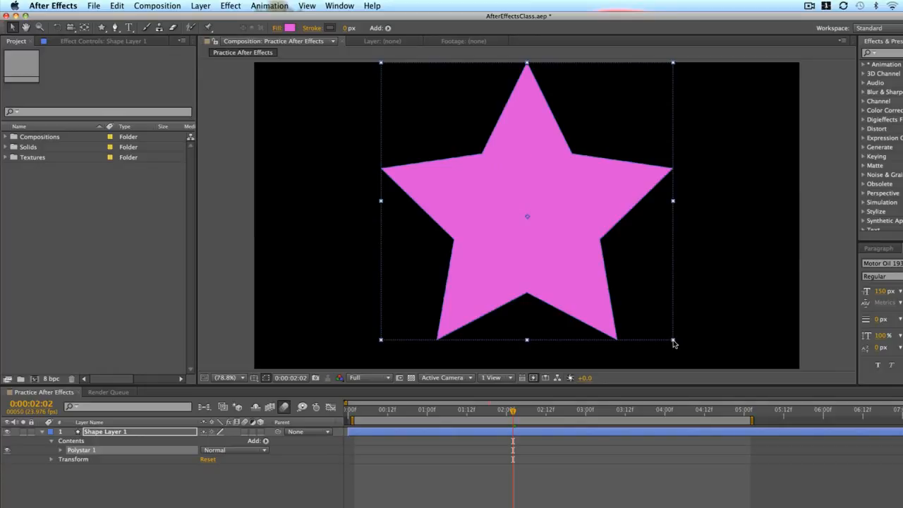
drag(673, 343, 691, 362)
key(Delete)
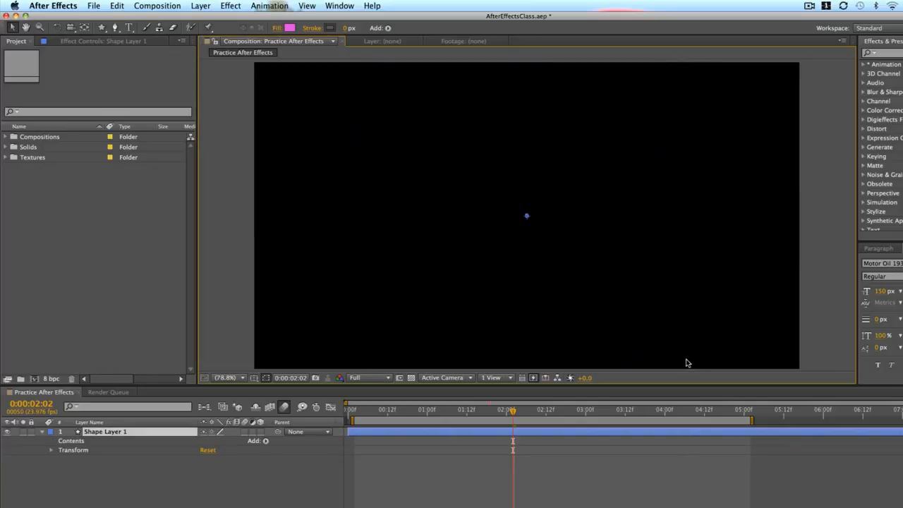
Draw trial rectangles outward from their centers with the Rectangle Tool, and remove them together with the shape layer
drag(102, 27, 127, 27)
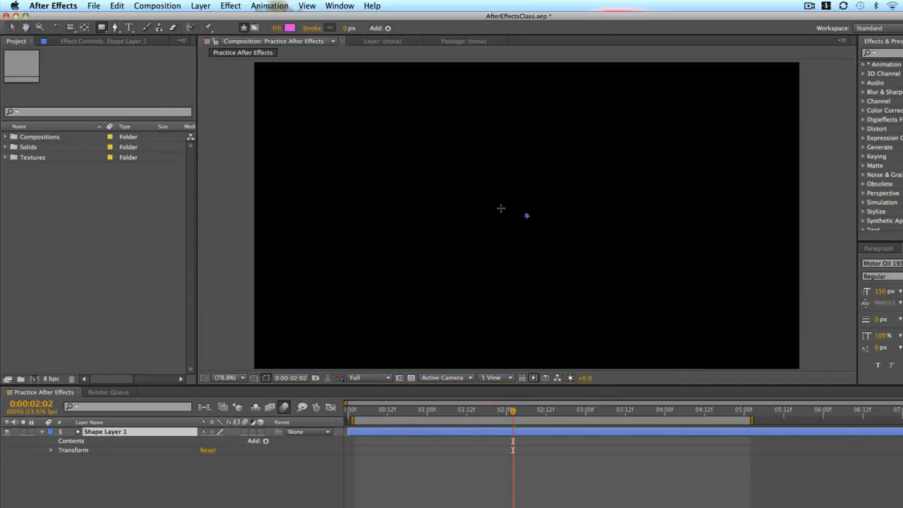
mouse_move(460, 186)
mouse_down()
mouse_move(608, 296)
mouse_move(586, 212)
mouse_move(520, 264)
mouse_move(501, 235)
mouse_move(615, 226)
mouse_move(486, 233)
mouse_move(617, 271)
mouse_move(661, 273)
mouse_up()
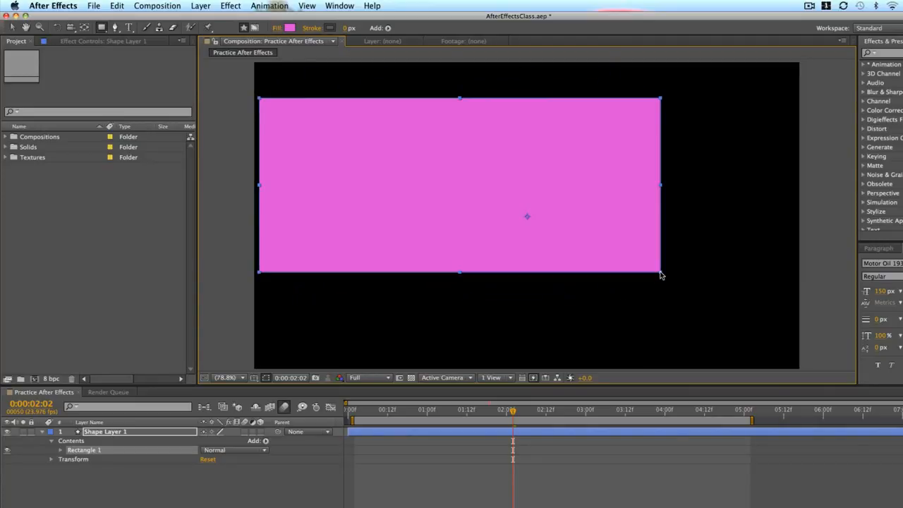
key(super+z)
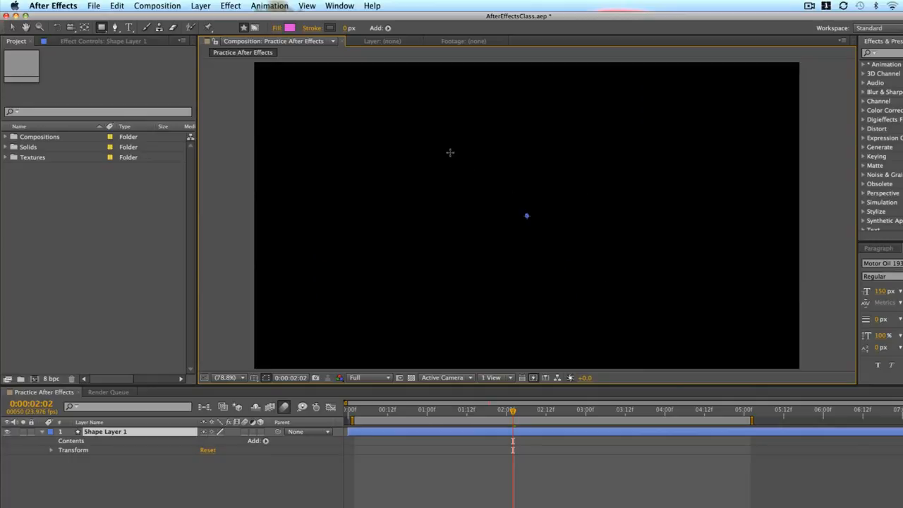
drag(510, 184, 603, 254)
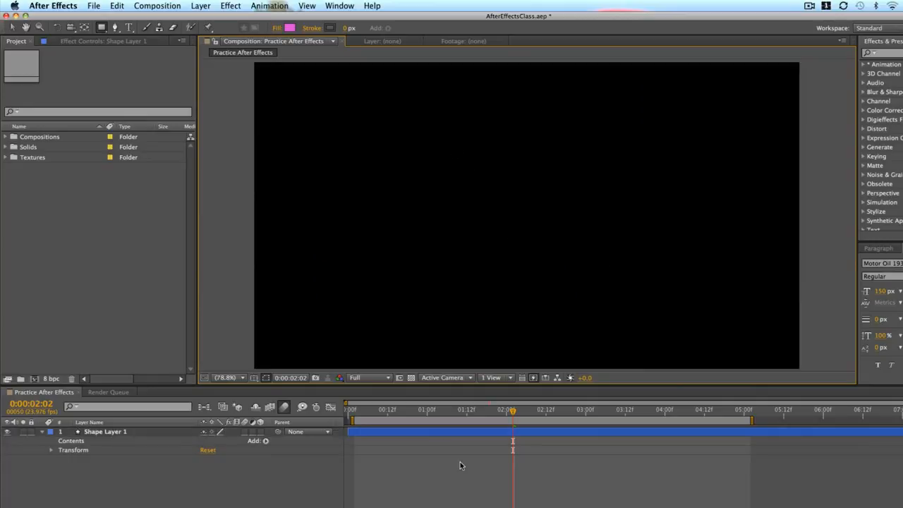
key(Delete)
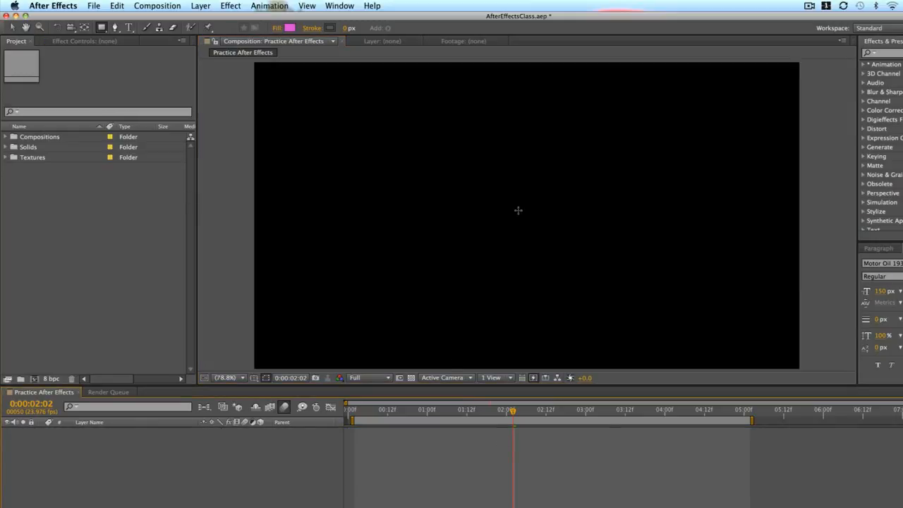
Draw a small rectangle near the composition's center and undo both the shape and its new layer
drag(518, 210, 547, 265)
key(super+z)
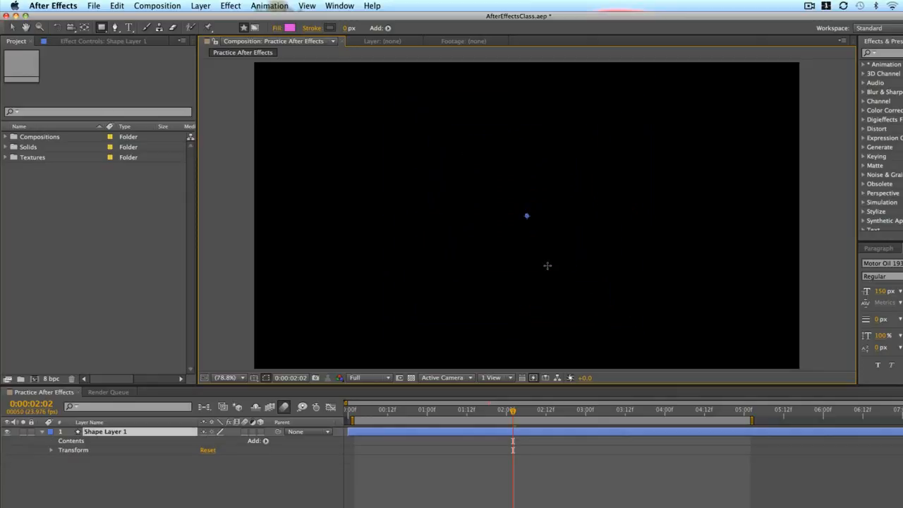
key(super+z)
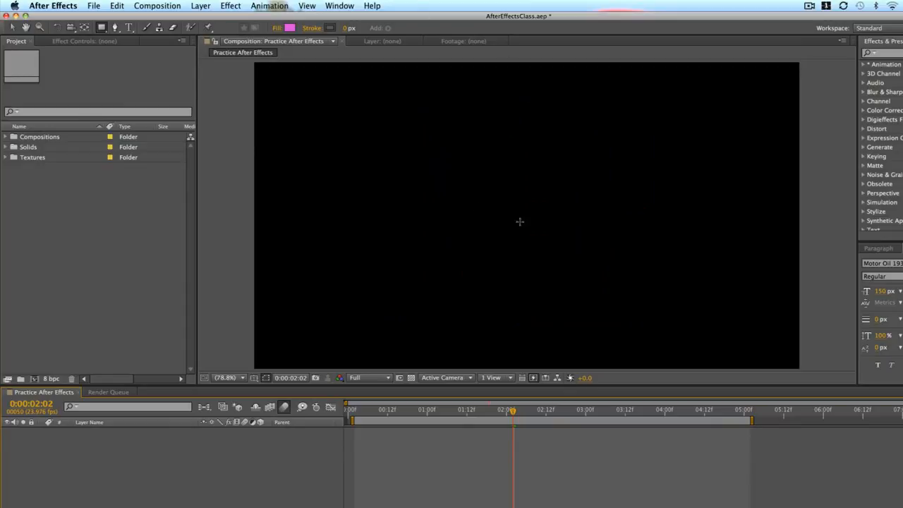
Draw a wide, flat rectangle outward from the middle of the composition and delete its shape layer
drag(519, 222, 708, 251)
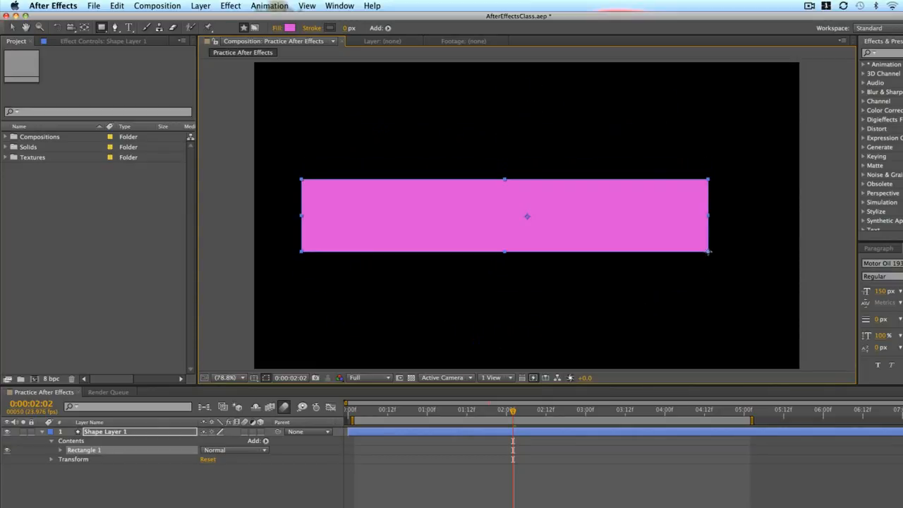
key(super+shift+a)
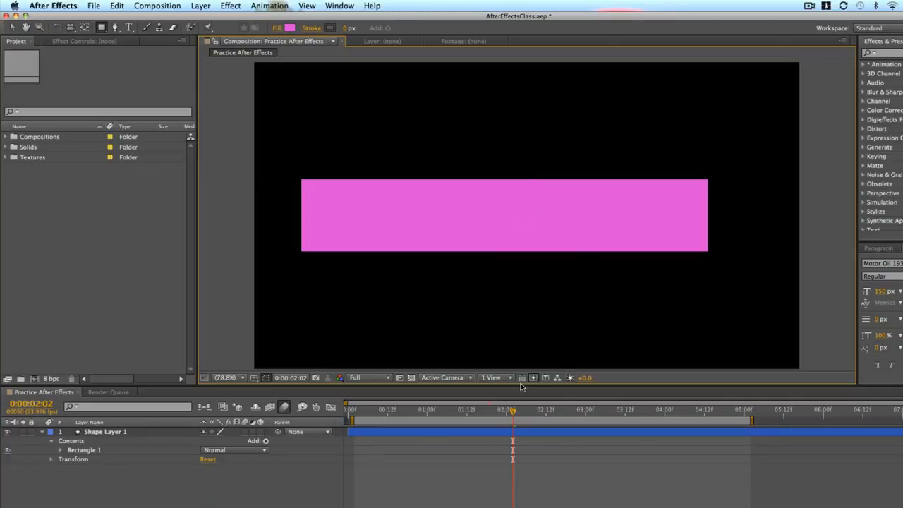
click(519, 433)
key(Delete)
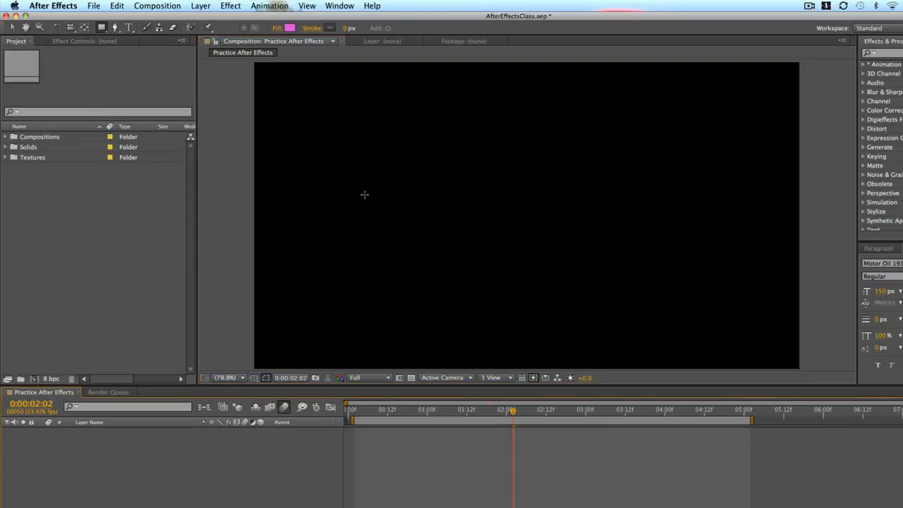
Draw two overlapping rectangles in one shape layer and undo both along with the layer
drag(365, 195, 485, 262)
drag(437, 233, 501, 277)
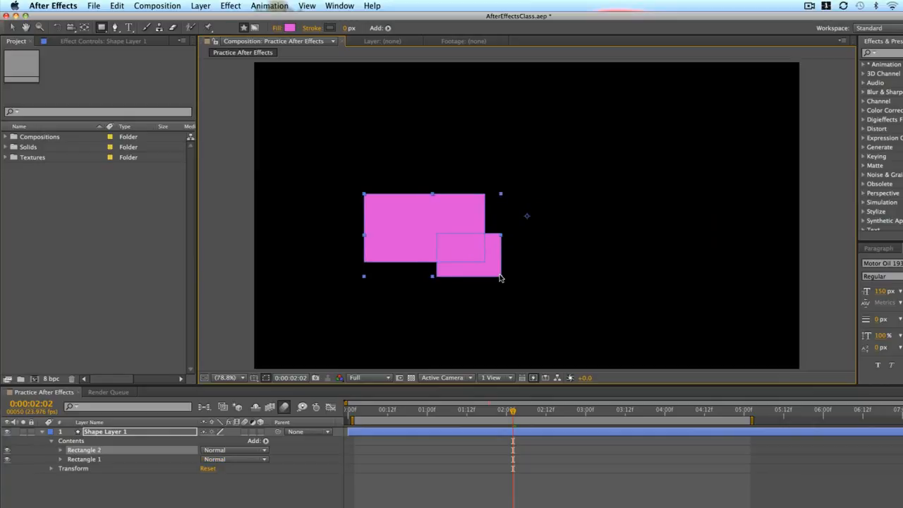
key(super+z)
key(super+z)
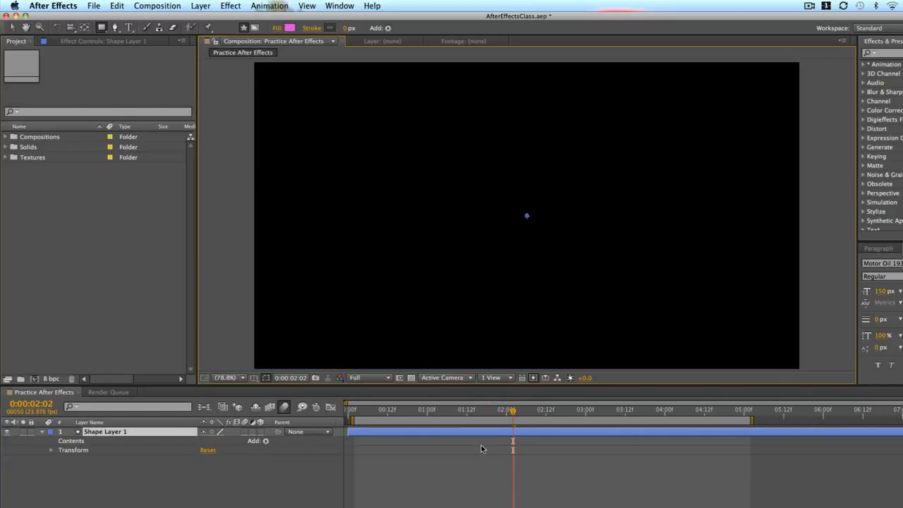
key(super+z)
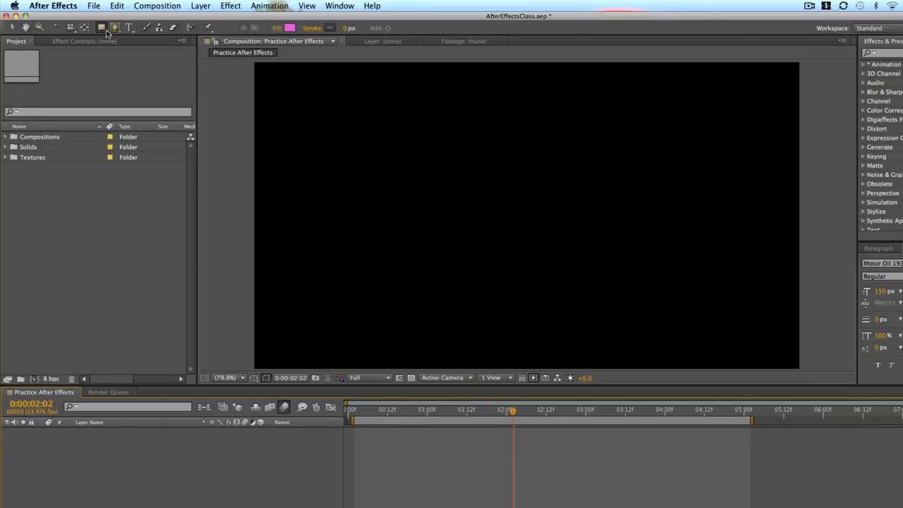
Draw five overlapping rectangles of different sizes across the composition, all within one shape layer
drag(381, 128, 564, 317)
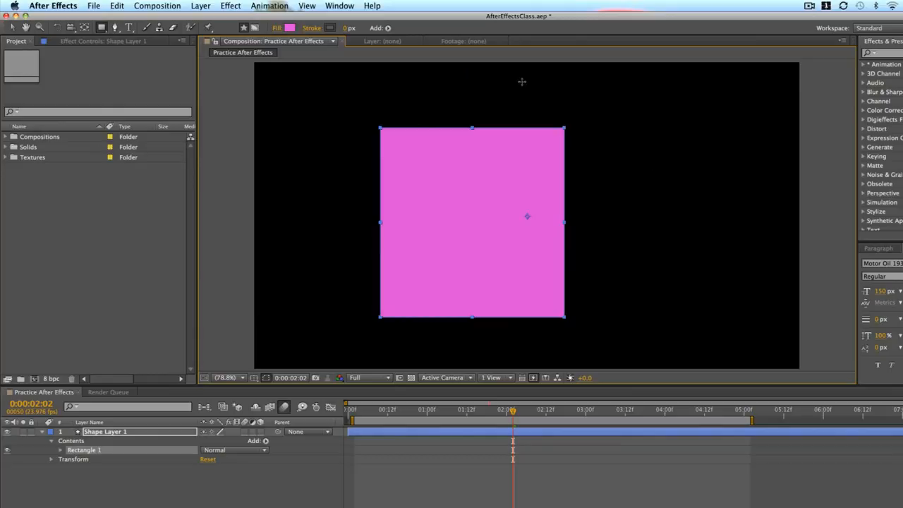
drag(506, 94, 667, 210)
drag(616, 189, 701, 318)
drag(318, 191, 442, 200)
drag(342, 120, 431, 141)
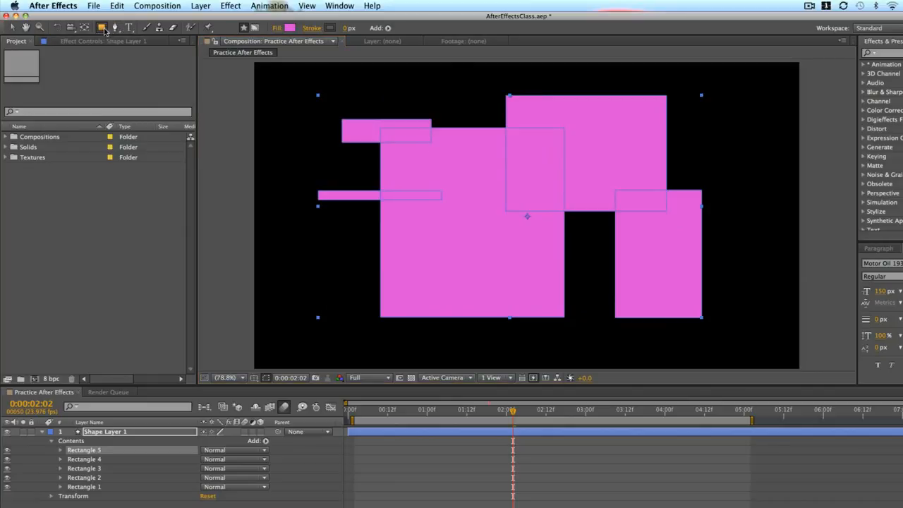
Add six ellipses of varied sizes and proportions over the rectangles in the same shape layer with the Ellipse Tool
drag(103, 28, 148, 53)
drag(335, 126, 501, 213)
drag(340, 210, 431, 338)
drag(549, 216, 674, 304)
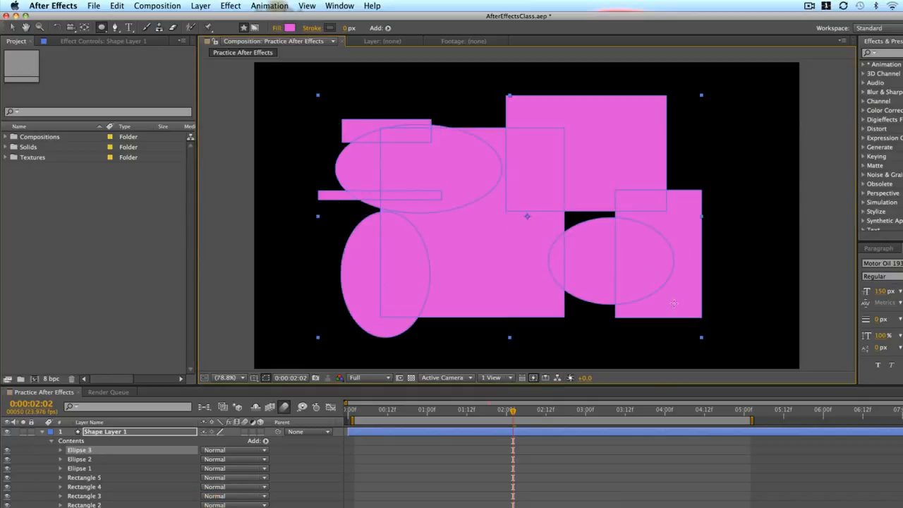
mouse_move(456, 86)
mouse_down()
mouse_move(481, 128)
mouse_move(477, 167)
mouse_up()
drag(627, 146, 721, 146)
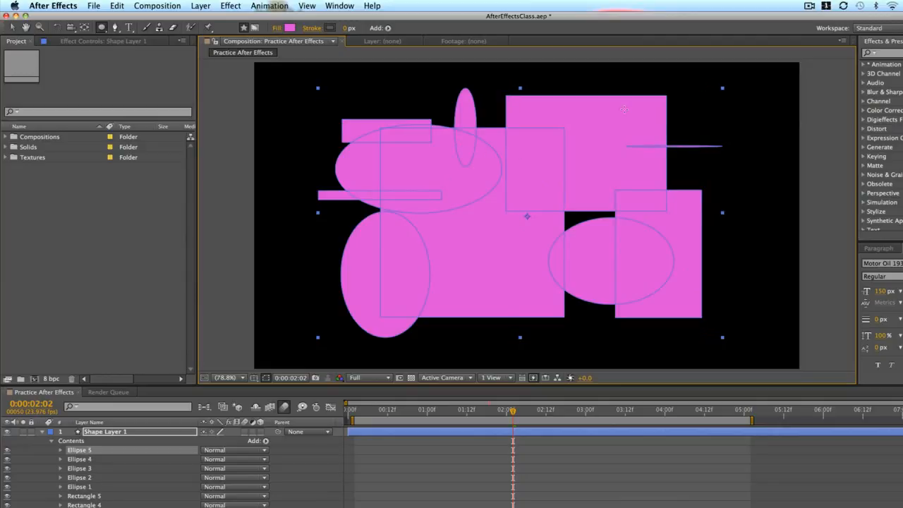
drag(624, 109, 700, 81)
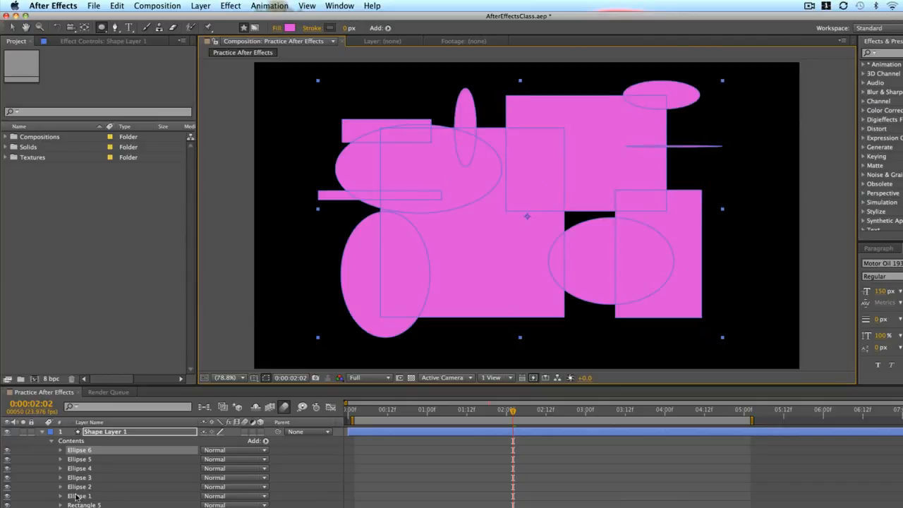
Delete Ellipse 6, Ellipse 5, Rectangle 5 and Rectangle 4 from the shape layer's contents
click(78, 450)
key(Delete)
click(77, 451)
key(Delete)
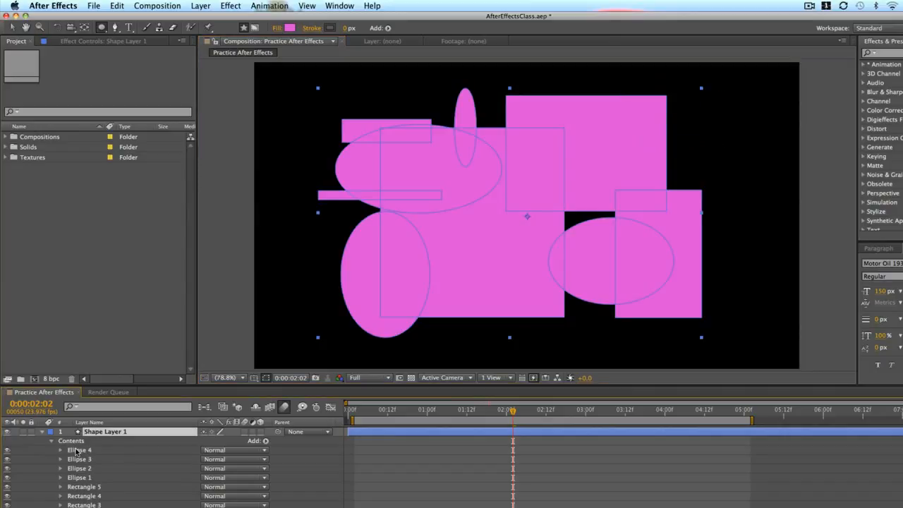
click(81, 487)
key(Delete)
click(83, 487)
key(Delete)
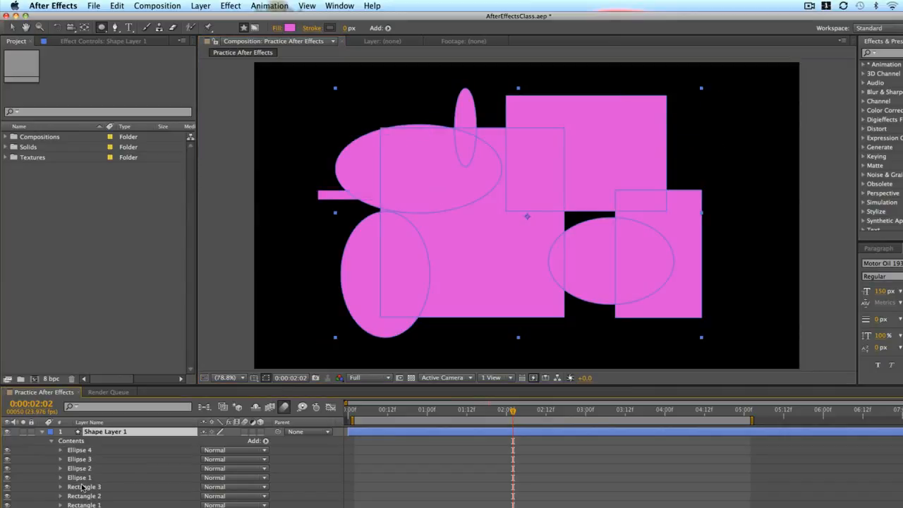
Set the fill color of all shapes in the layer to dark purple 610057 and deselect the layer
click(289, 30)
click(205, 178)
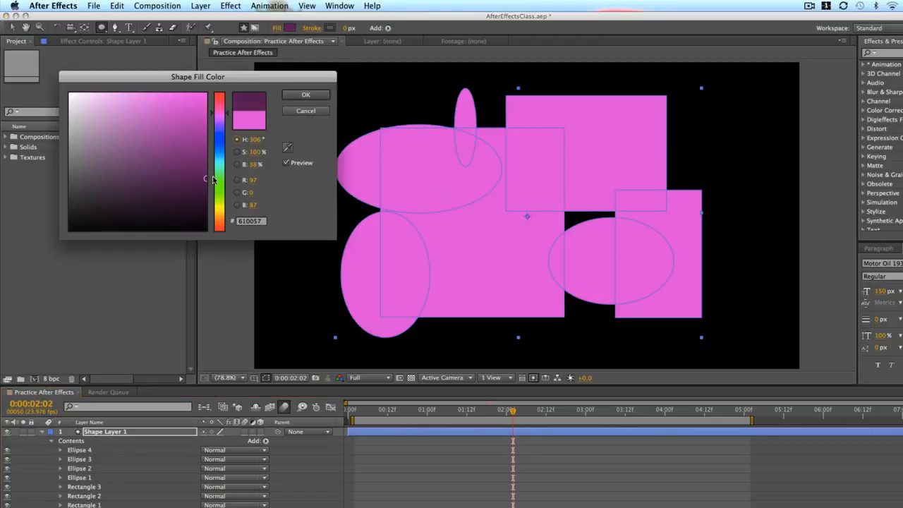
click(293, 96)
click(432, 478)
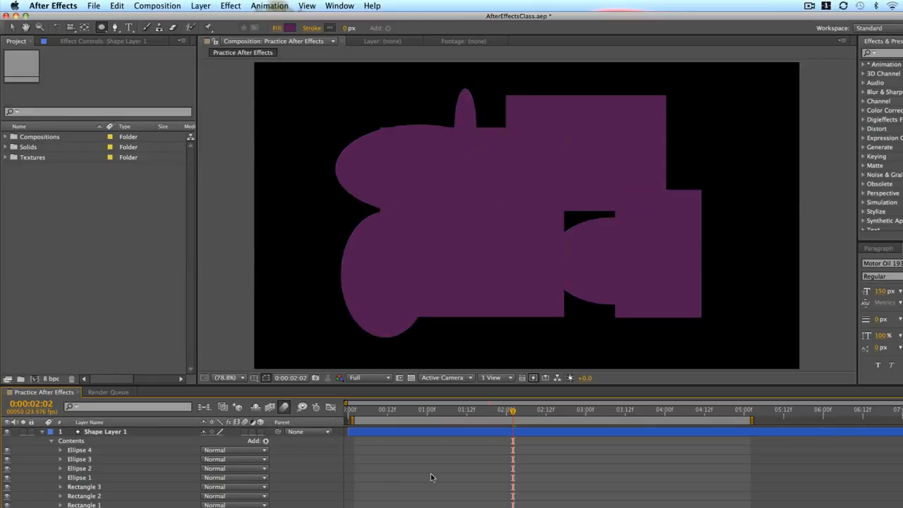